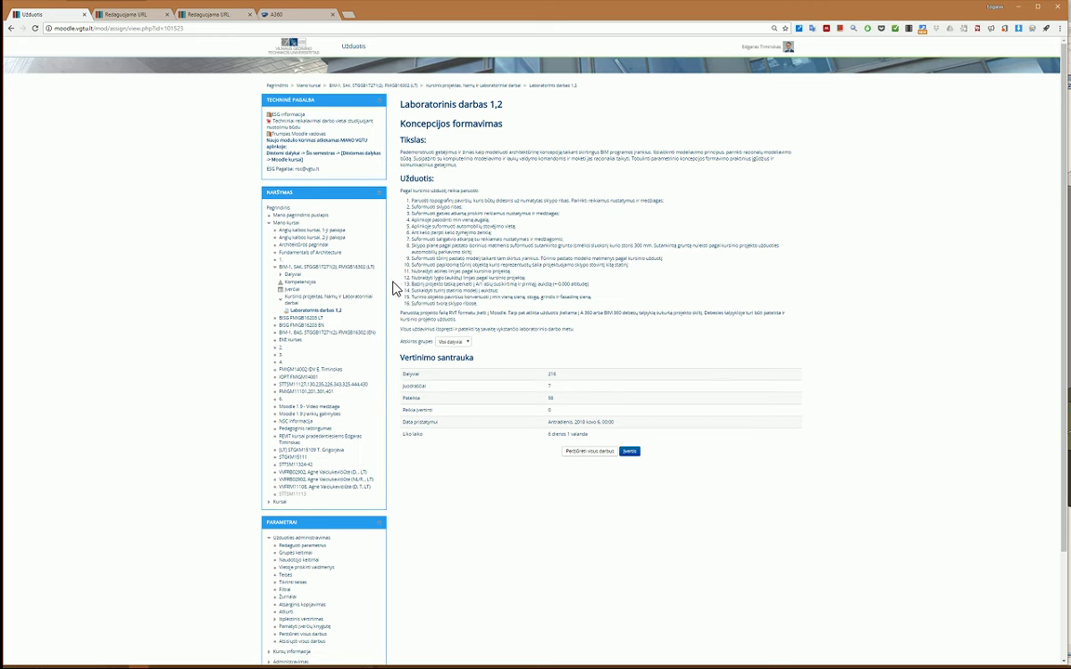
- Select the text of task item 15 in the Moodle assignment's task list
{"action": "left_click", "coordinate": [435, 299]}
{"action": "double_click", "coordinate": [423, 303]}
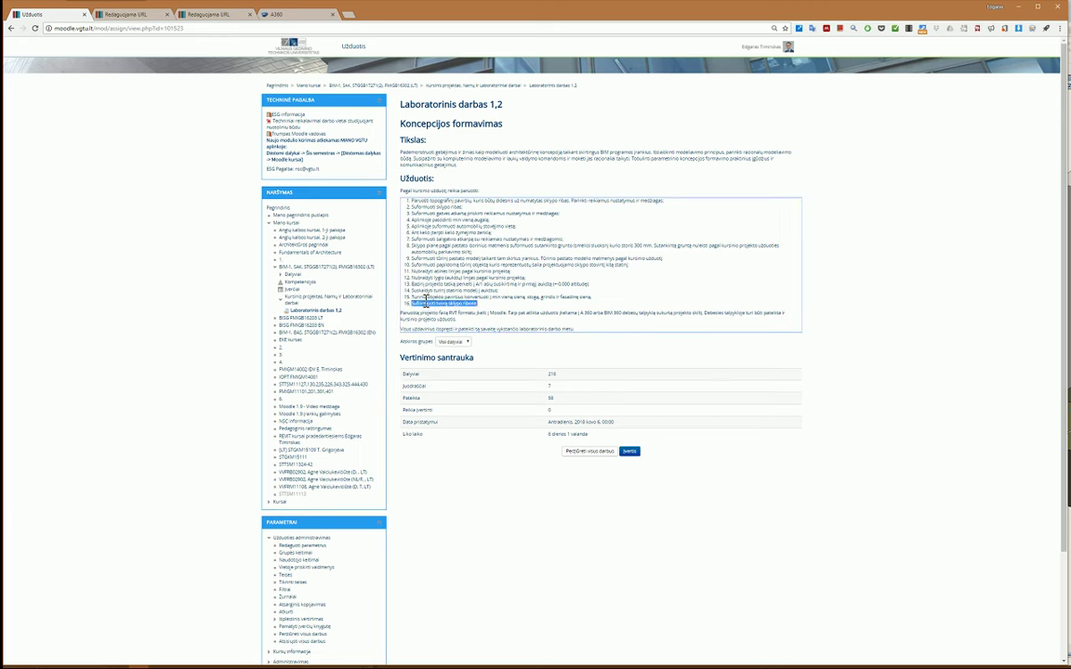
{"action": "triple_click", "coordinate": [502, 297]}
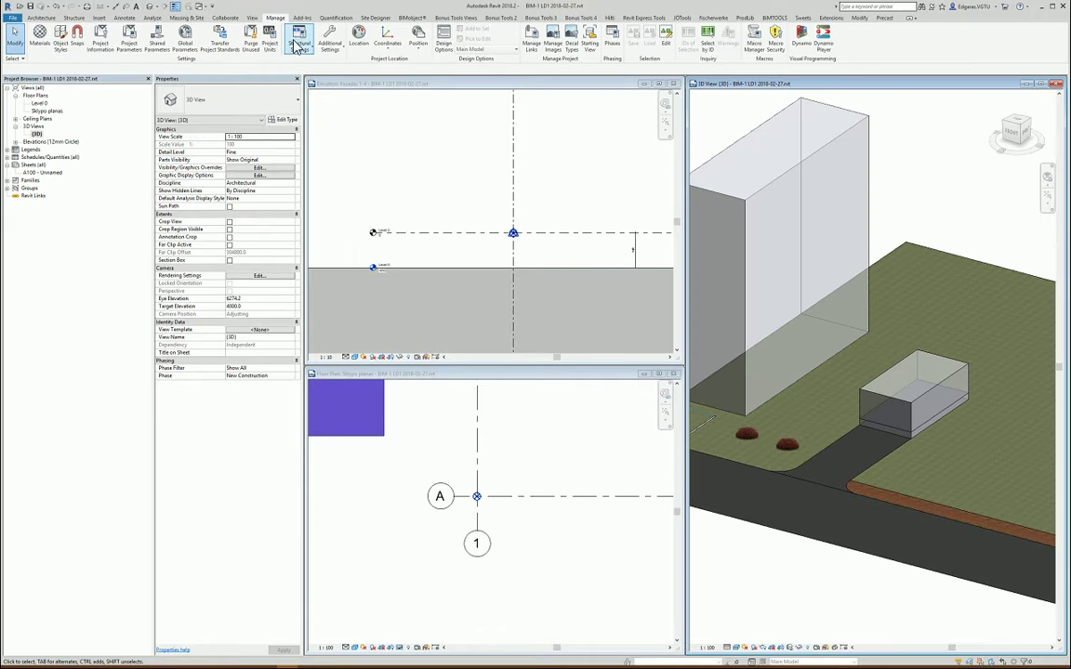
- Switch the ribbon to the Massing & Site tools
{"action": "left_click", "coordinate": [186, 18]}
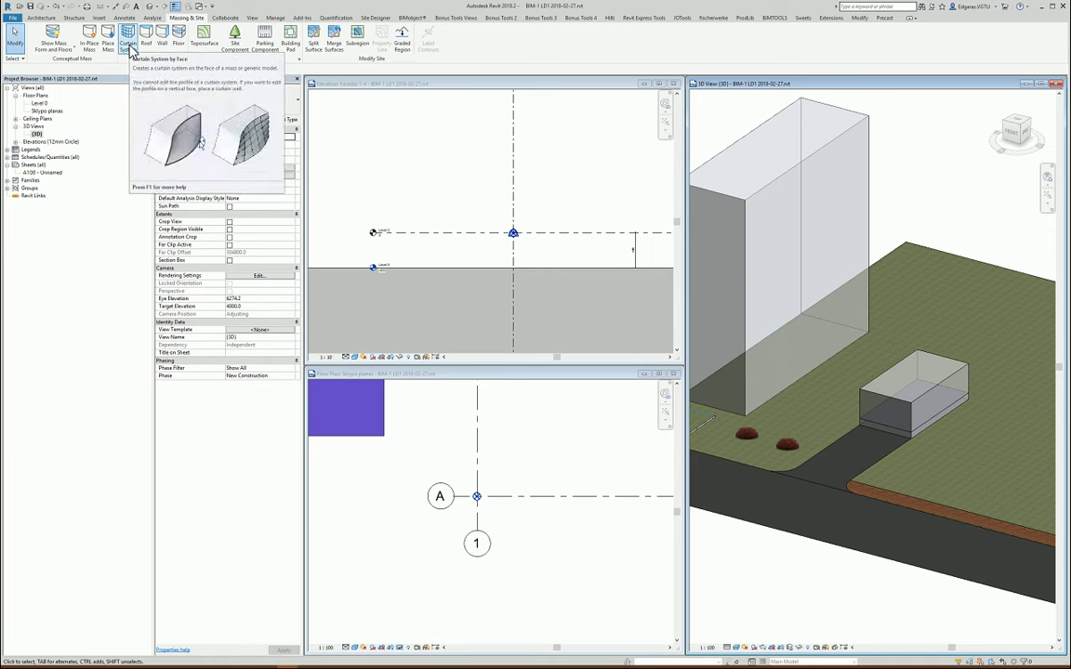
- Cover the tower mass's picked faces with a gridded glass-panel curtain system
{"action": "left_click", "coordinate": [131, 49]}
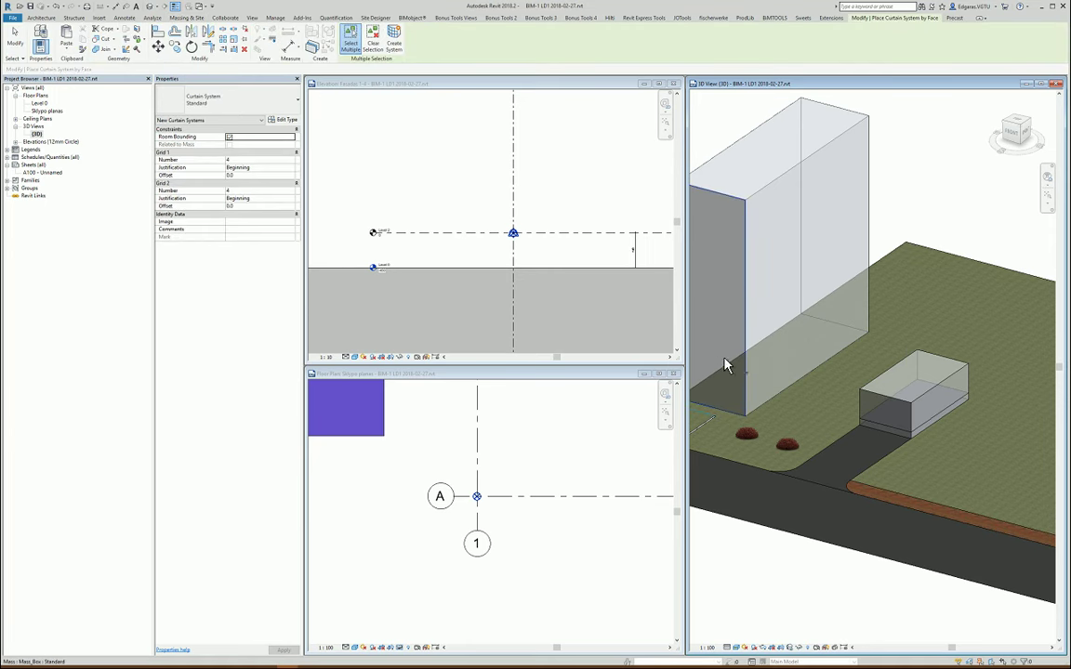
{"action": "left_click", "coordinate": [864, 257]}
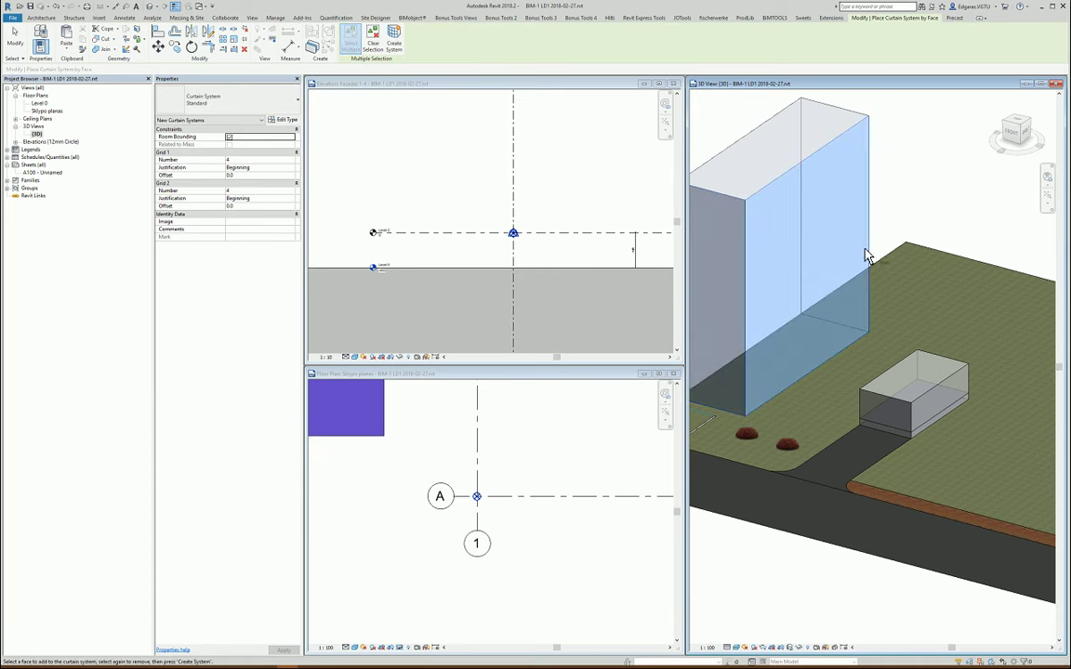
{"action": "scroll", "coordinate": [927, 159], "scroll_direction": "down", "scroll_amount": 1}
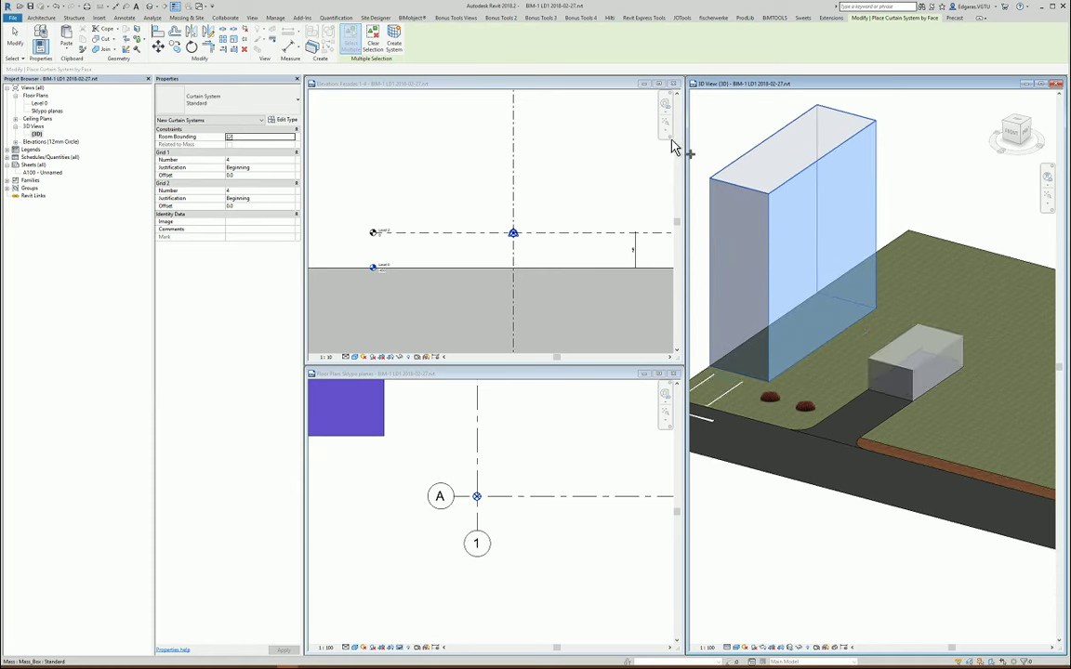
{"action": "left_click", "coordinate": [406, 48]}
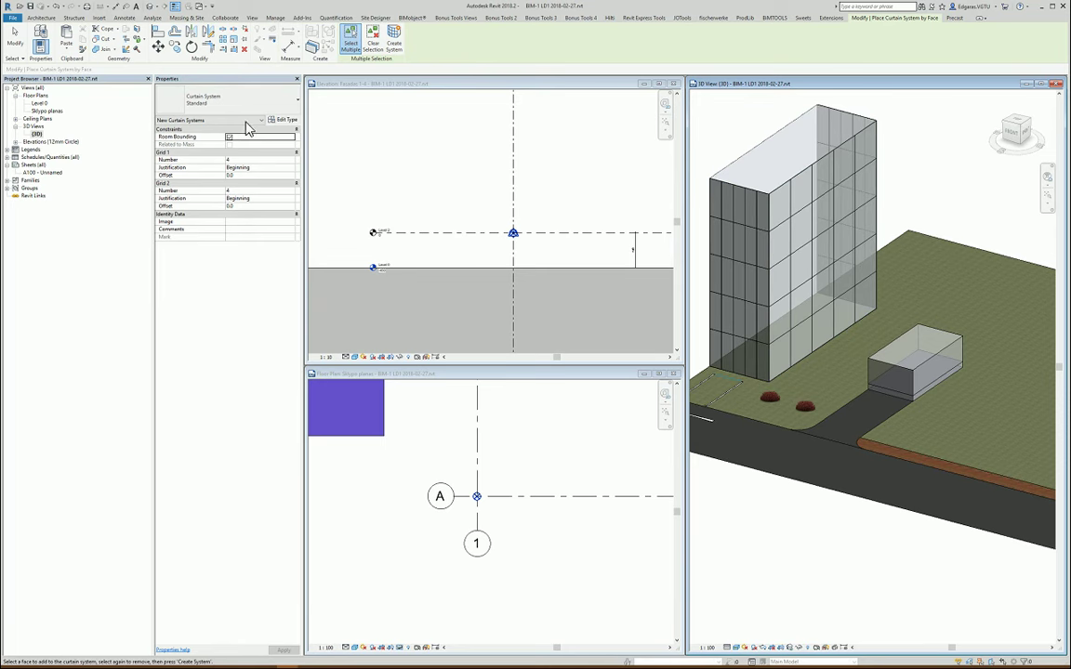
{"action": "key", "text": "Escape"}
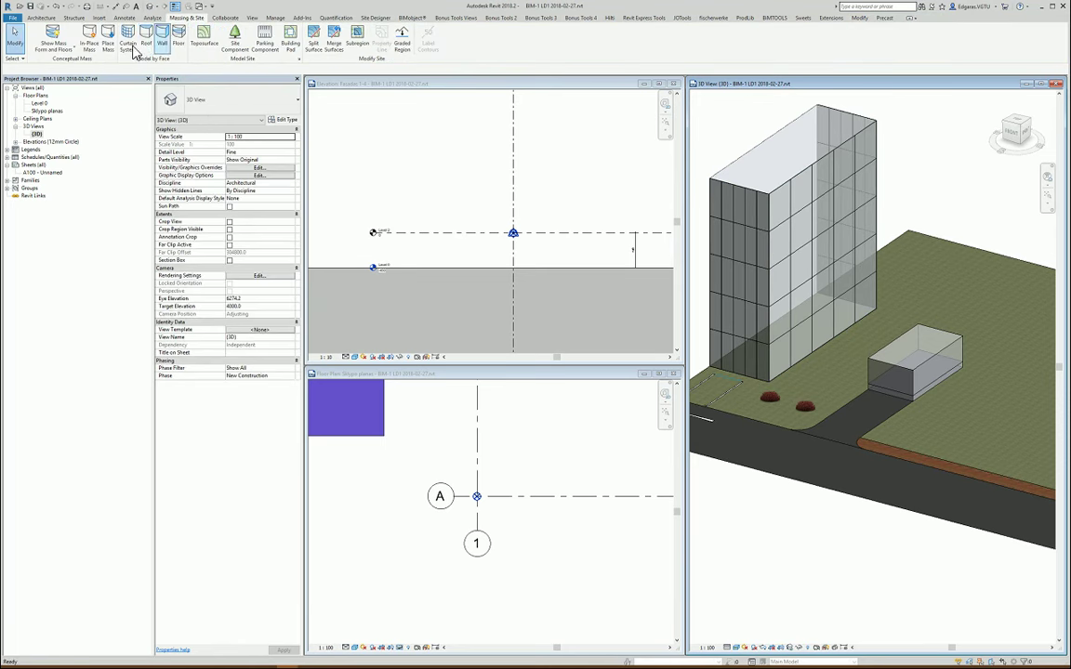
- Start Roof by Face and pick the garage box's and tower's top faces
{"action": "left_click", "coordinate": [145, 37]}
{"action": "left_click", "coordinate": [783, 176]}
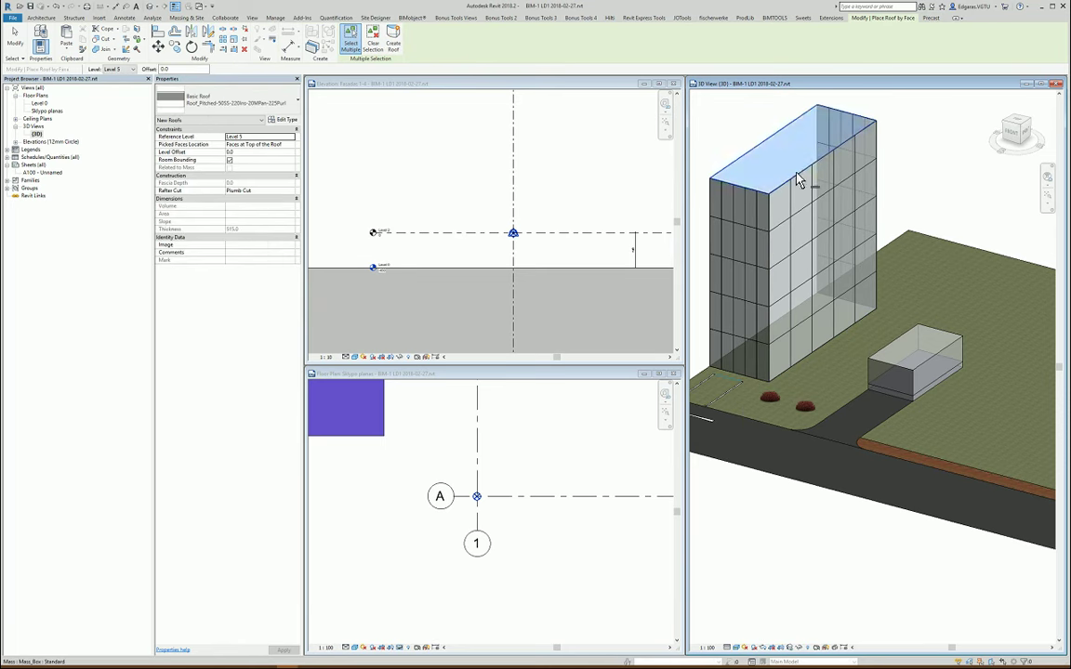
{"action": "left_click", "coordinate": [916, 361]}
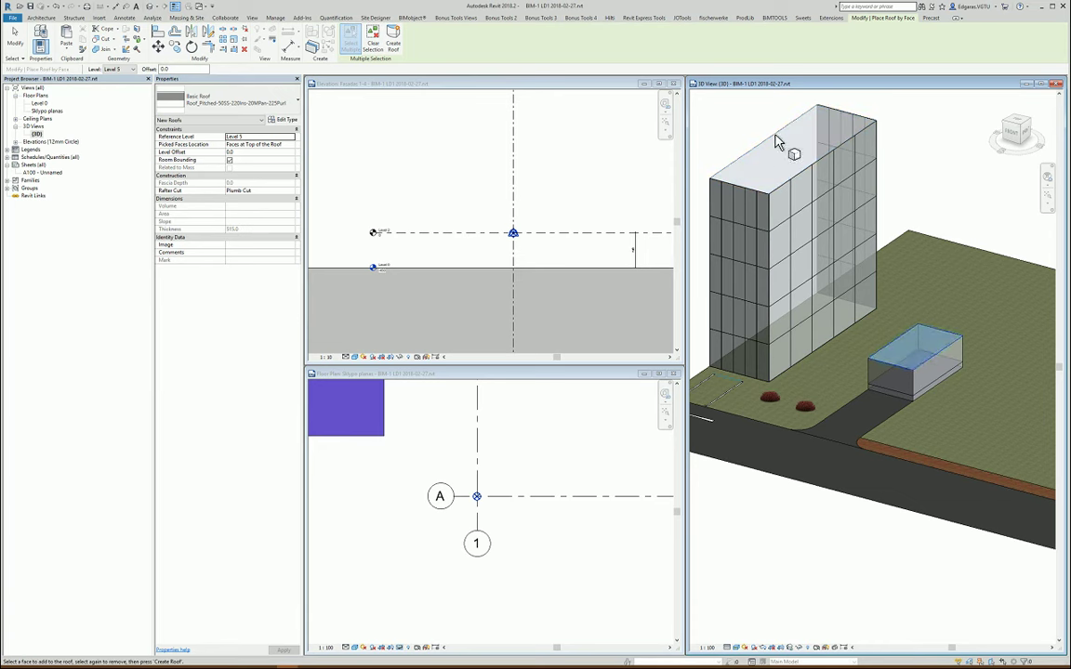
{"action": "left_click", "coordinate": [916, 351]}
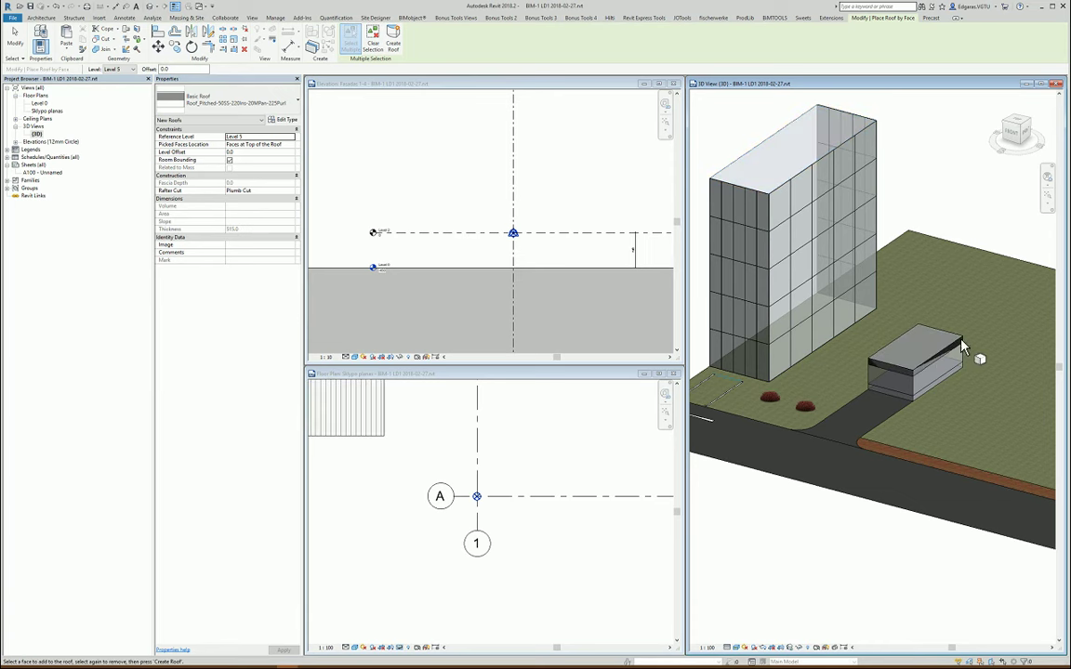
{"action": "left_click", "coordinate": [778, 163]}
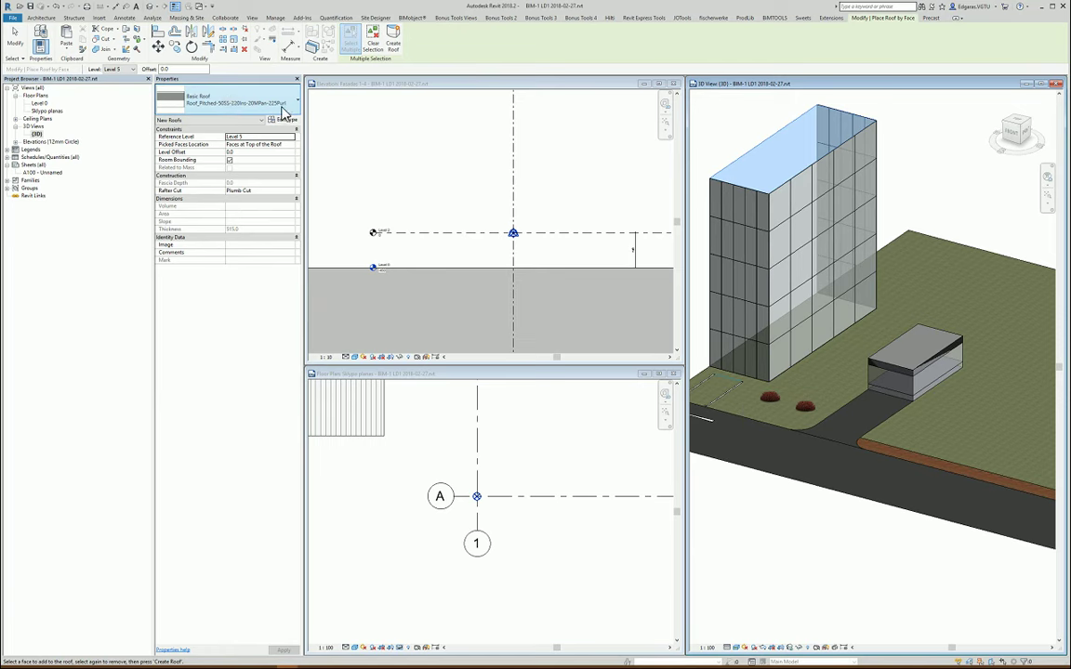
- Keep Roof_Pitched-50SS-220Ins-20MPan-225Purl as the roof type in the Type Selector
{"action": "left_click", "coordinate": [275, 102]}
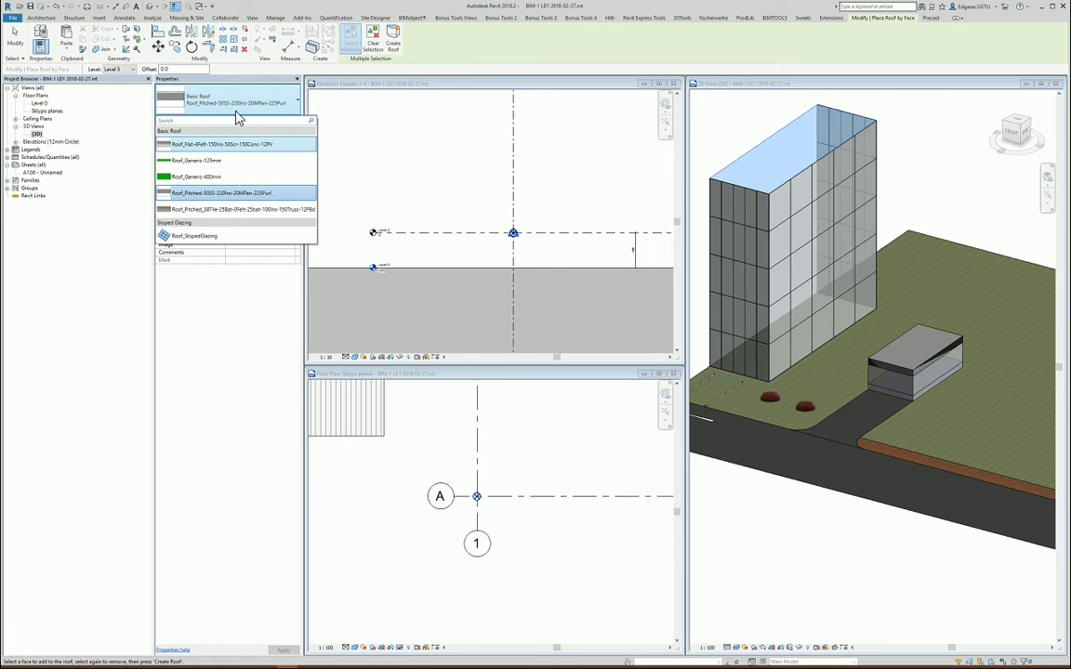
{"action": "left_click", "coordinate": [212, 198]}
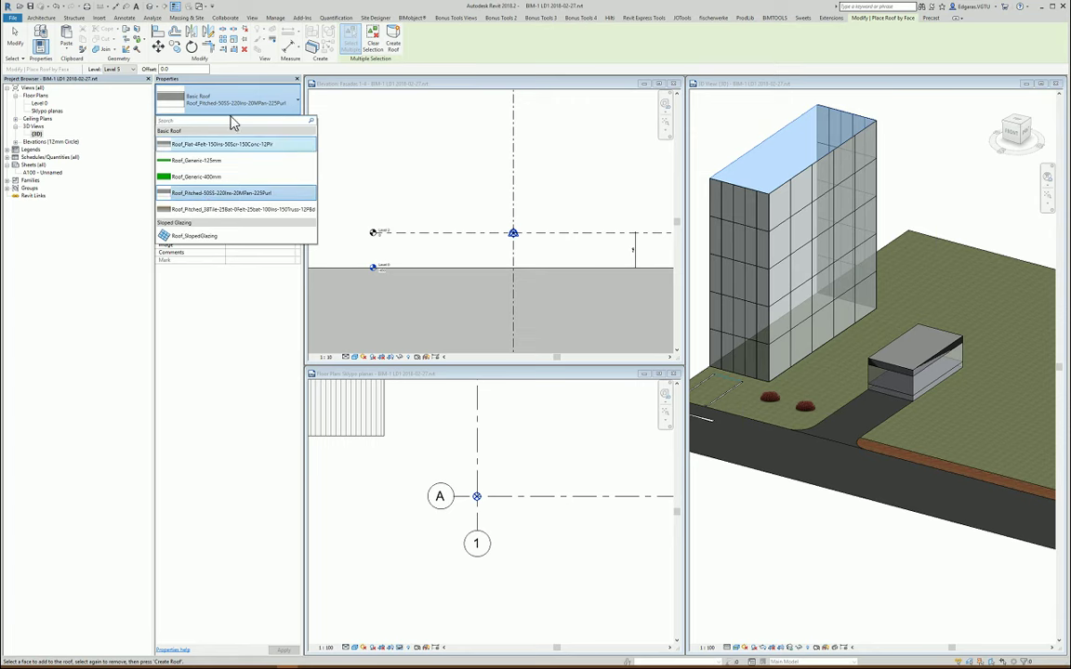
{"action": "left_click", "coordinate": [266, 102]}
{"action": "left_click", "coordinate": [266, 98]}
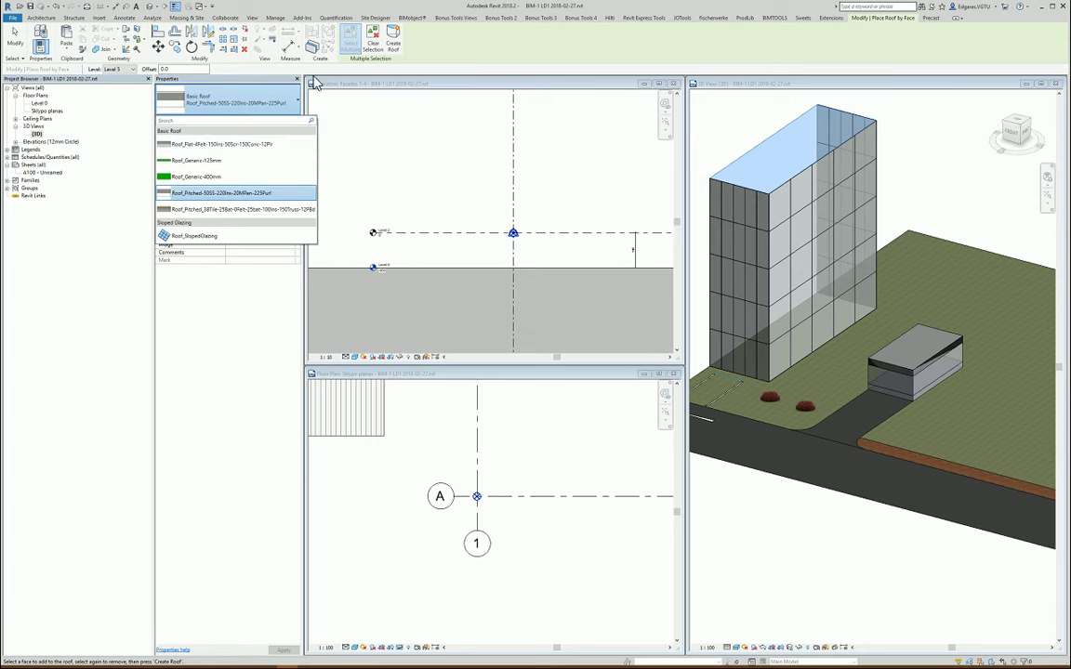
{"action": "left_click", "coordinate": [228, 194]}
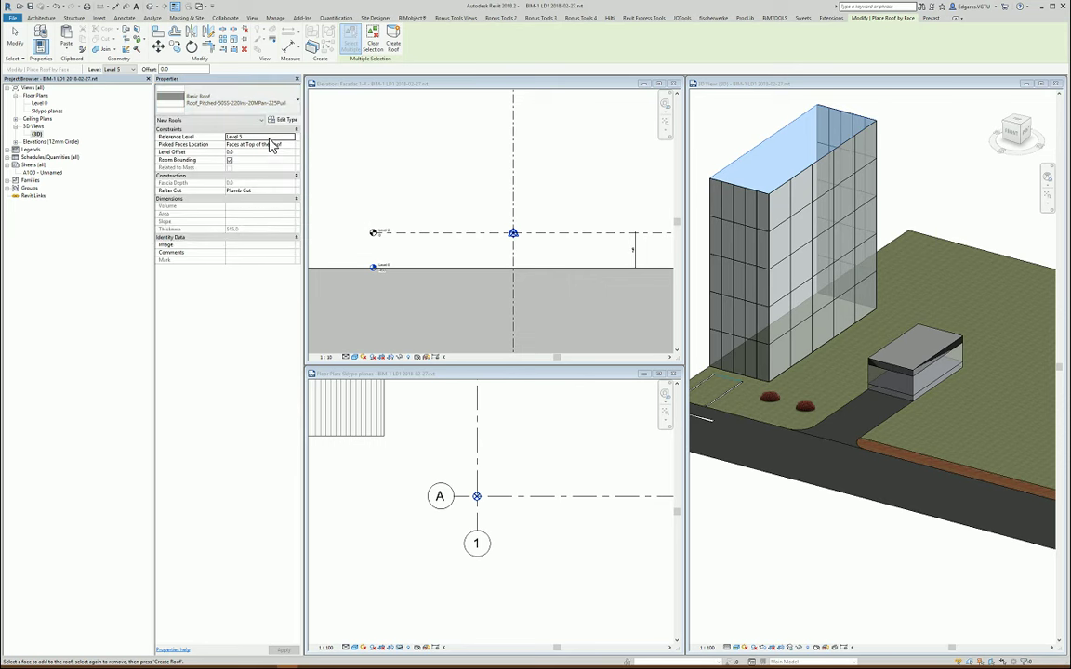
- Duplicate the Roof_Pitched-50SS roof type, review its 515.0-thick layer structure, and accept it
{"action": "left_click", "coordinate": [286, 121]}
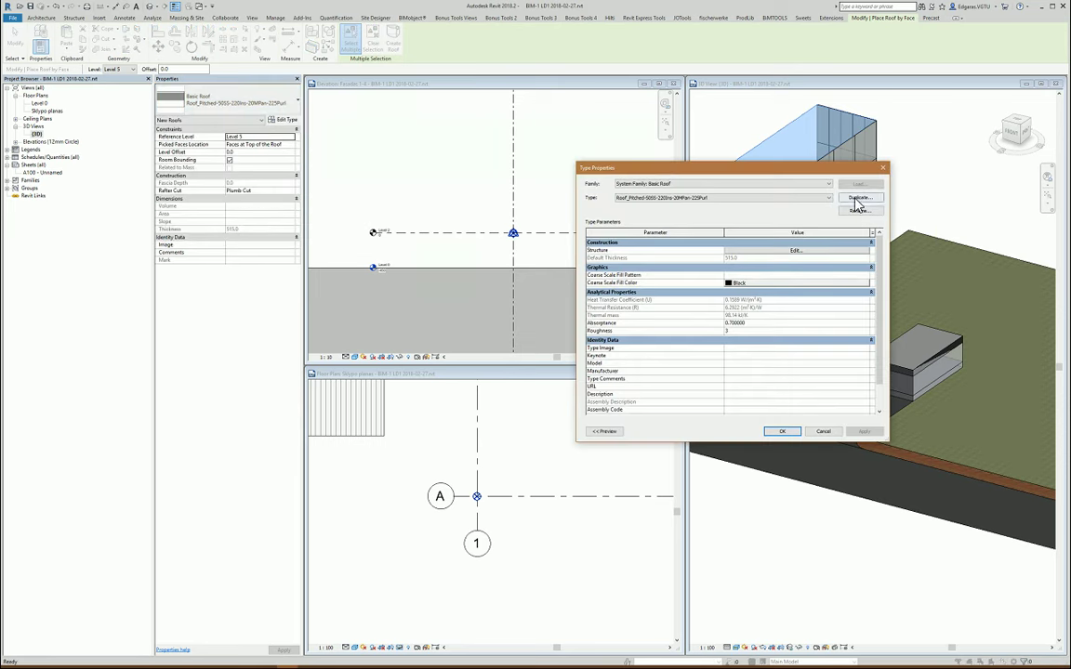
{"action": "left_click", "coordinate": [860, 197]}
{"action": "left_click", "coordinate": [474, 276]}
{"action": "left_click_drag", "start_coordinate": [731, 449], "coordinate": [731, 497]}
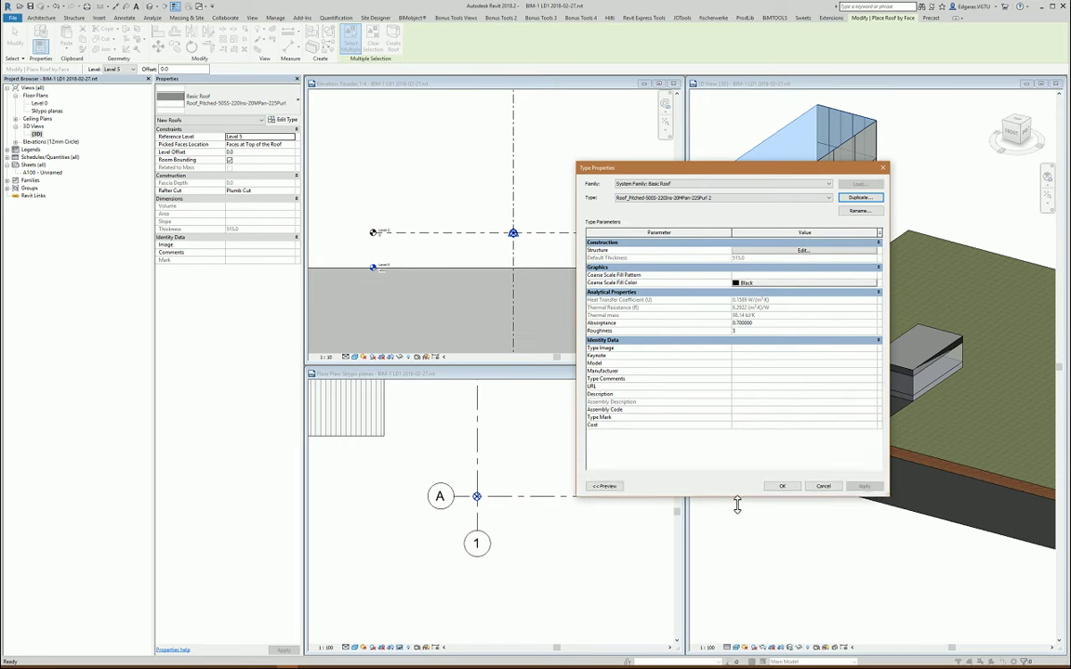
{"action": "left_click", "coordinate": [610, 488]}
{"action": "left_click", "coordinate": [872, 252]}
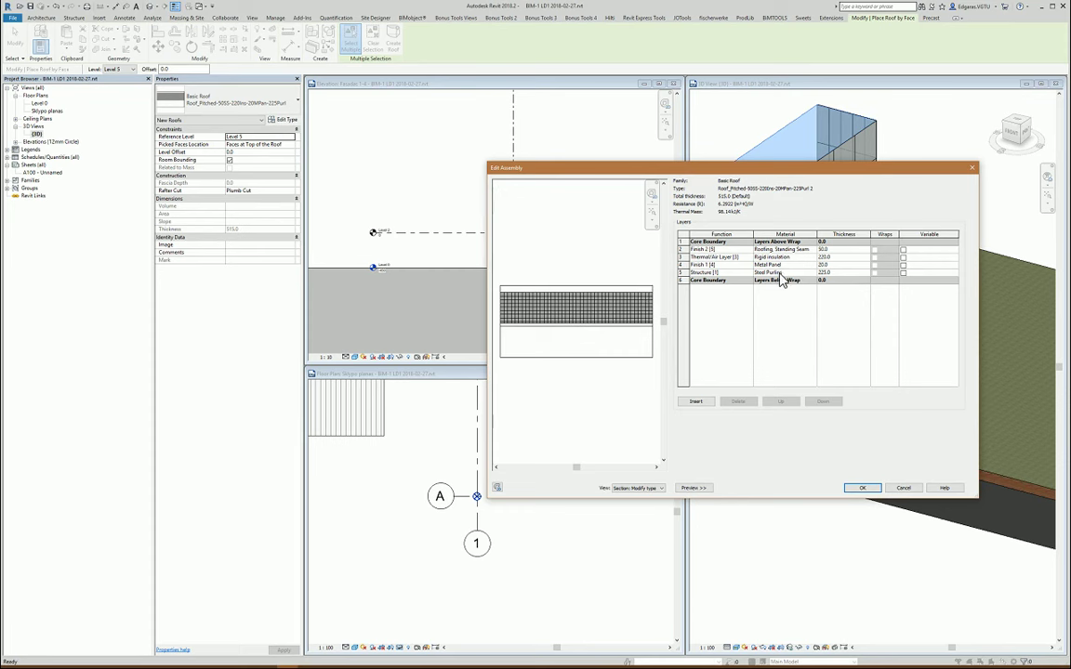
{"action": "left_click", "coordinate": [904, 488]}
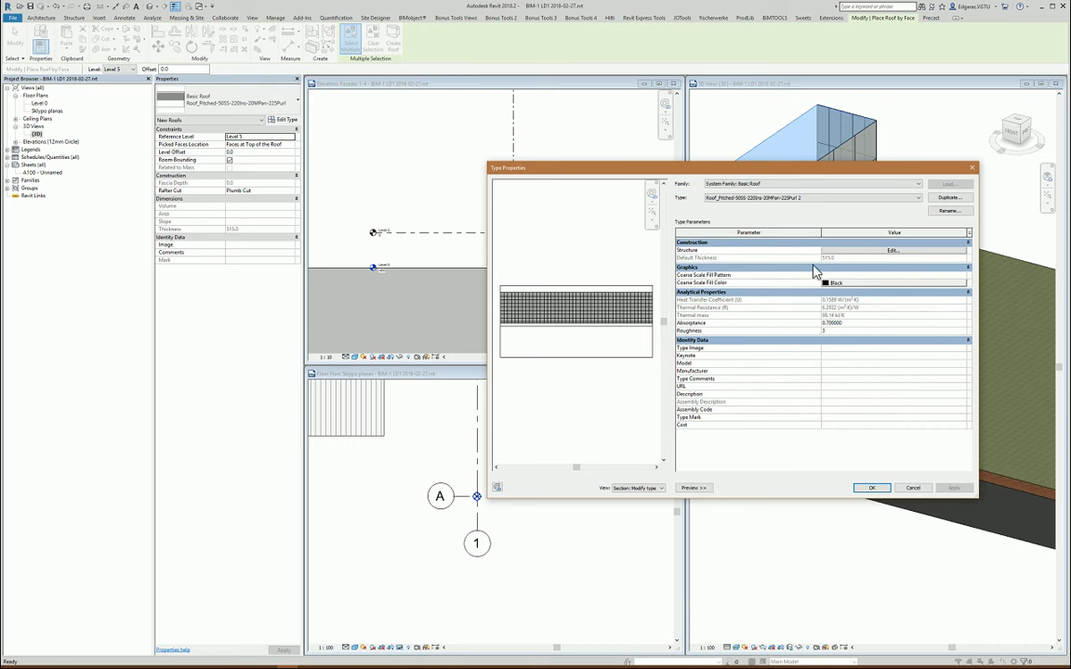
{"action": "left_click", "coordinate": [968, 172]}
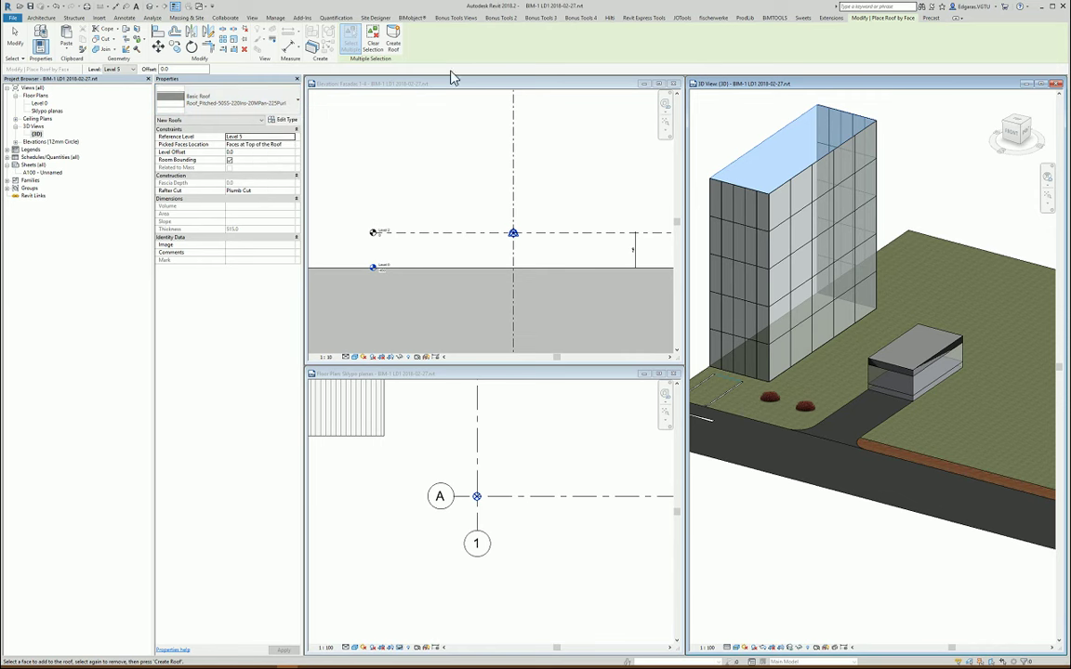
- Create the tower's face roof and wrap the garage mass faces in Wall-Ext_102Bwk-75Ins-100LBlk-12P brick walls
{"action": "left_click", "coordinate": [351, 39]}
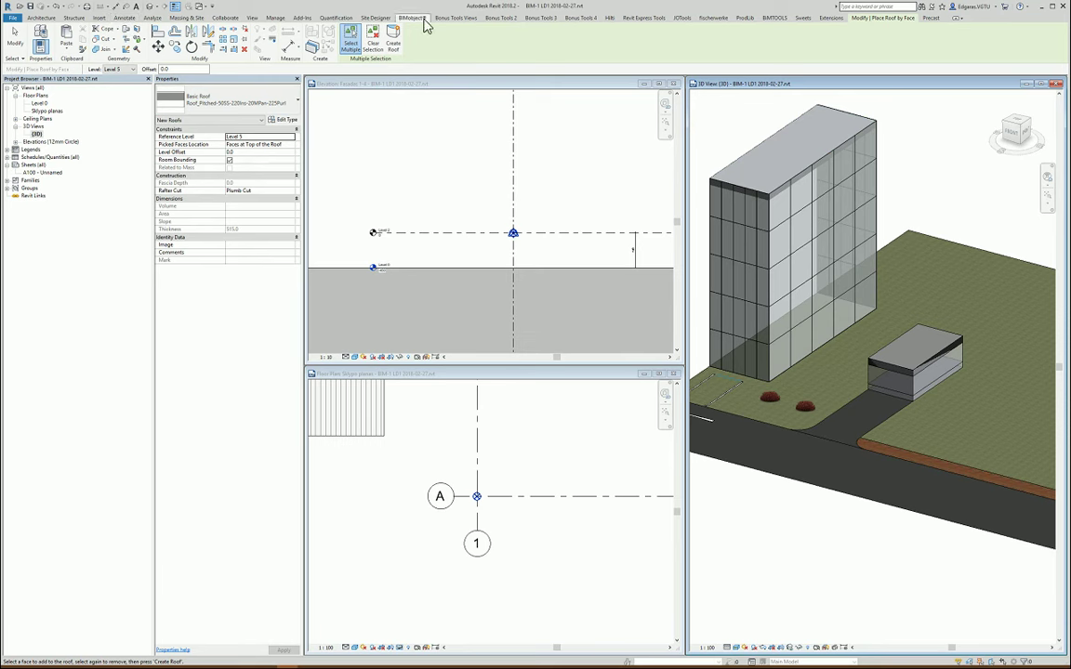
{"action": "key", "text": "Escape"}
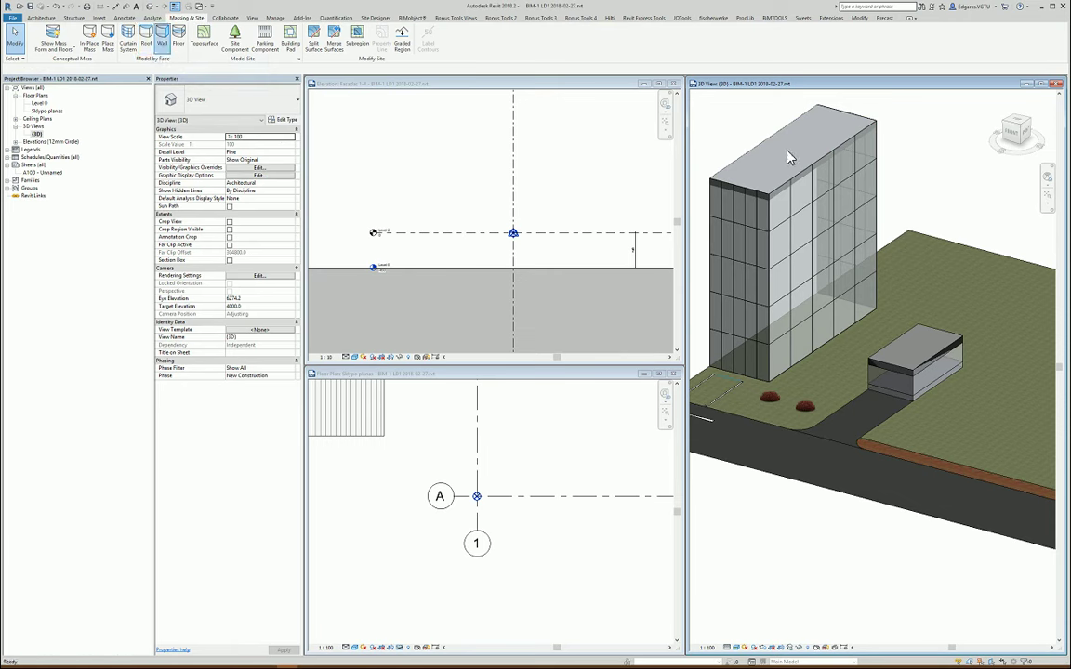
{"action": "key", "text": "w"}
{"action": "key", "text": "a"}
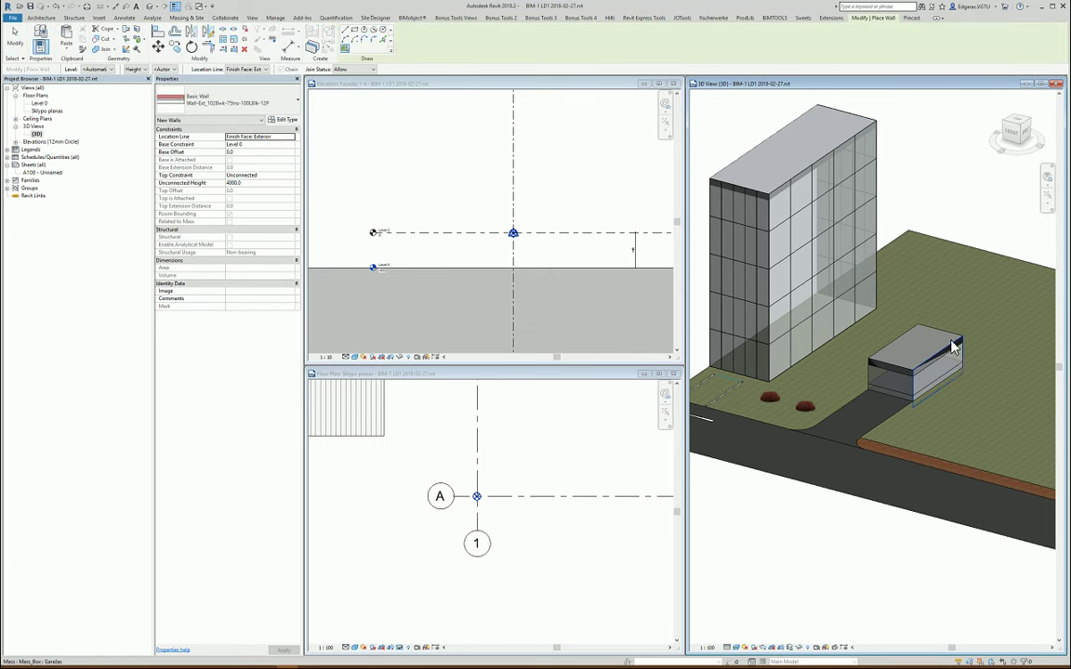
{"action": "key", "text": "Tab"}
{"action": "left_click", "coordinate": [944, 381]}
{"action": "key", "text": "Escape"}
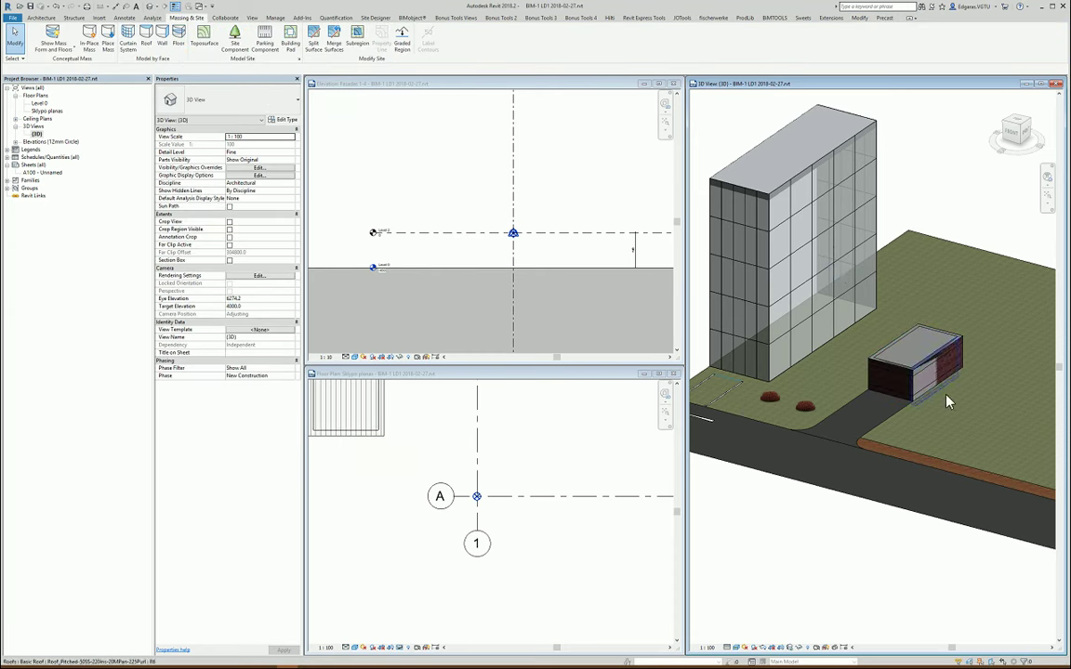
- Delete the garage's front wall to leave it open
{"action": "scroll", "coordinate": [874, 395], "scroll_direction": "up", "scroll_amount": 3}
{"action": "left_click", "coordinate": [859, 382]}
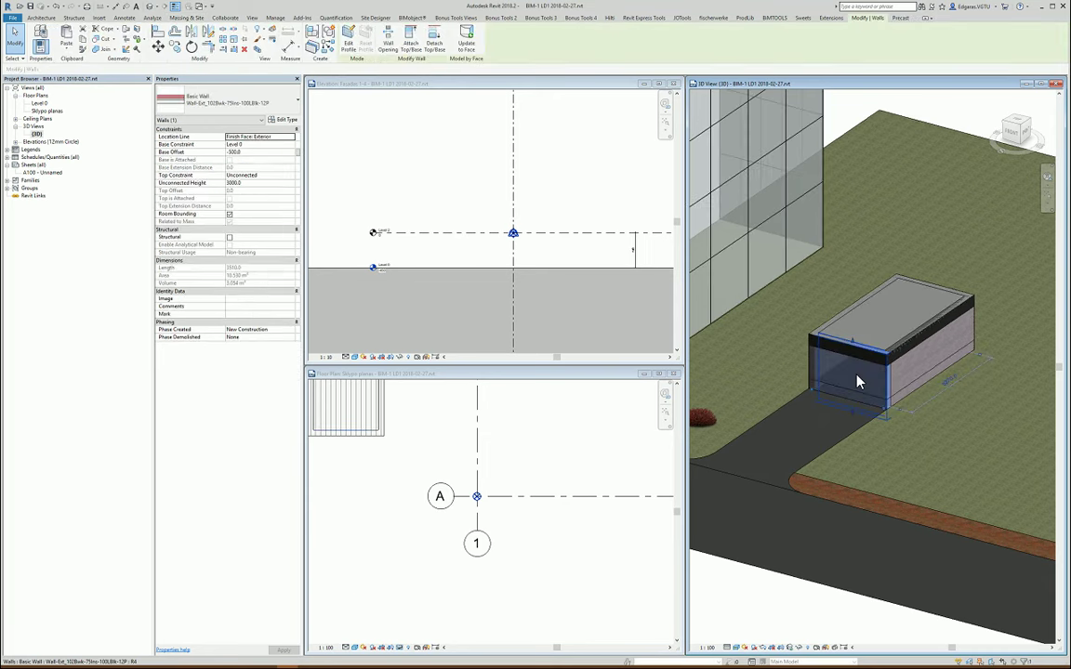
{"action": "key", "text": "Delete"}
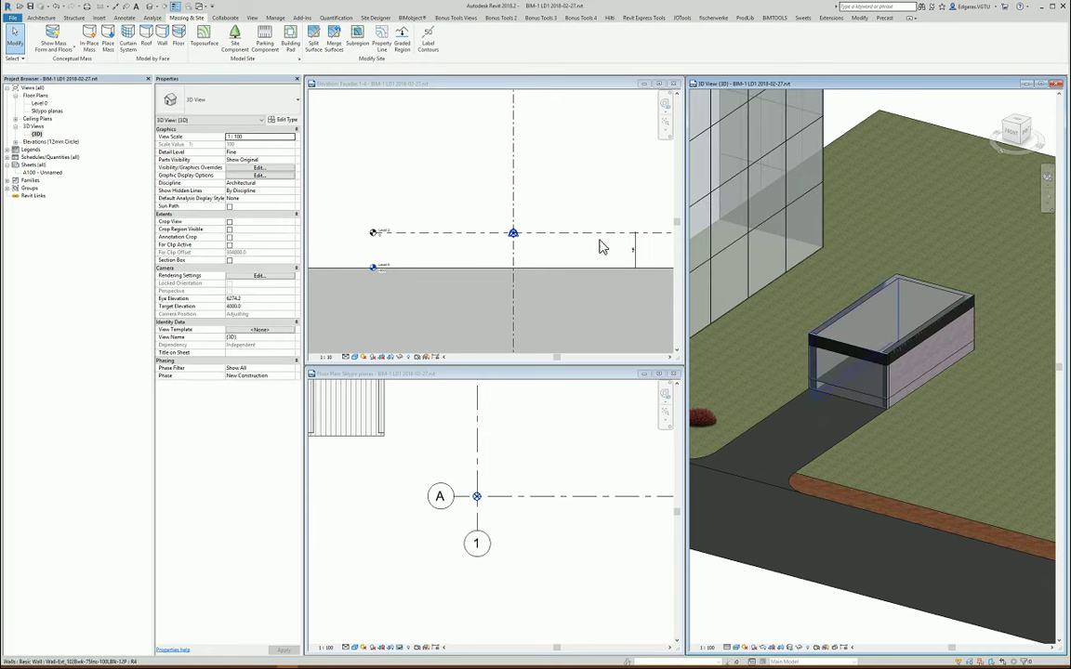
- Place a 470.0-thick Floor-Grnd-Susp_65Scr-80Ins-100Blk-75PC floor on the garage mass face and select it
{"action": "left_click", "coordinate": [177, 37]}
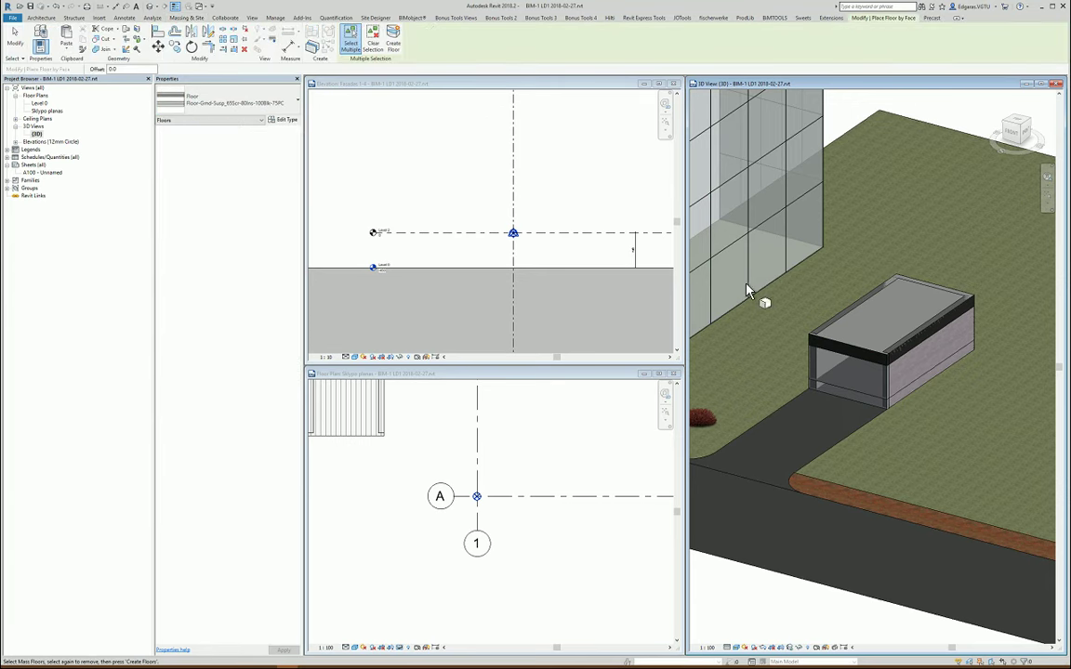
{"action": "scroll", "coordinate": [830, 374], "scroll_direction": "up", "scroll_amount": 2}
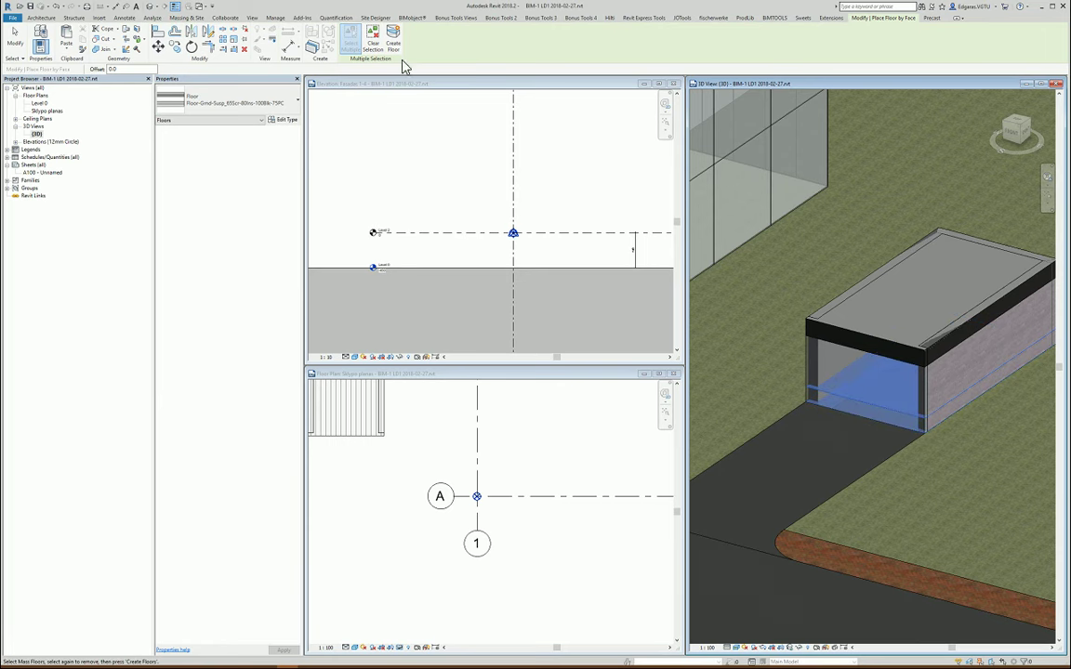
{"action": "left_click", "coordinate": [351, 41]}
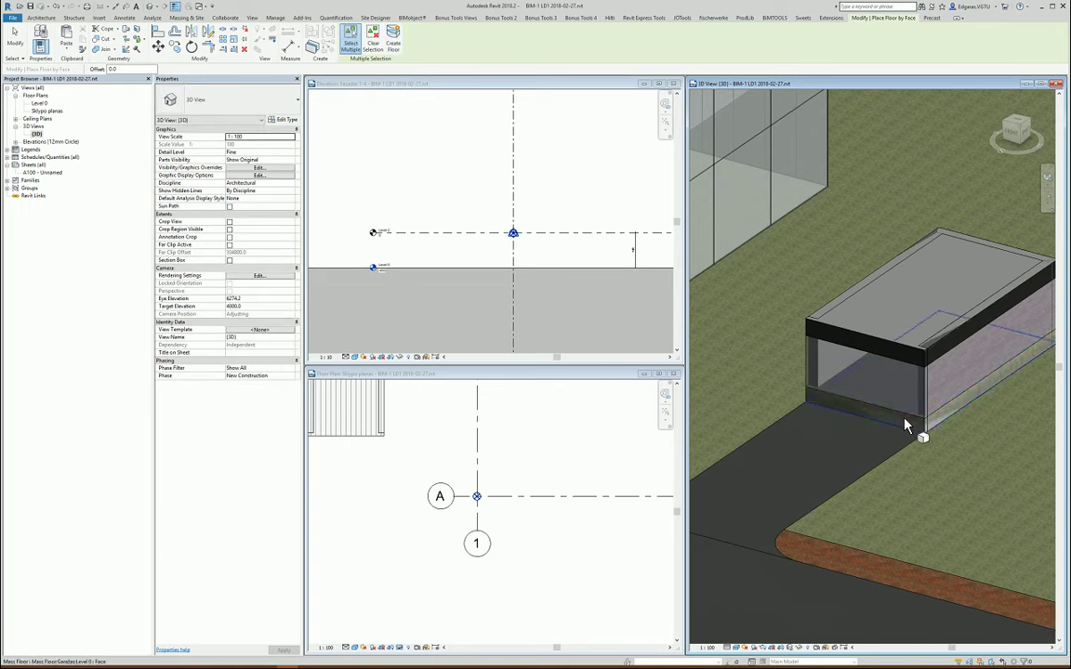
{"action": "key", "text": "Escape"}
{"action": "scroll", "coordinate": [894, 419], "scroll_direction": "up", "scroll_amount": 3}
{"action": "scroll", "coordinate": [888, 390], "scroll_direction": "up", "scroll_amount": 2}
{"action": "scroll", "coordinate": [883, 409], "scroll_direction": "down", "scroll_amount": 2}
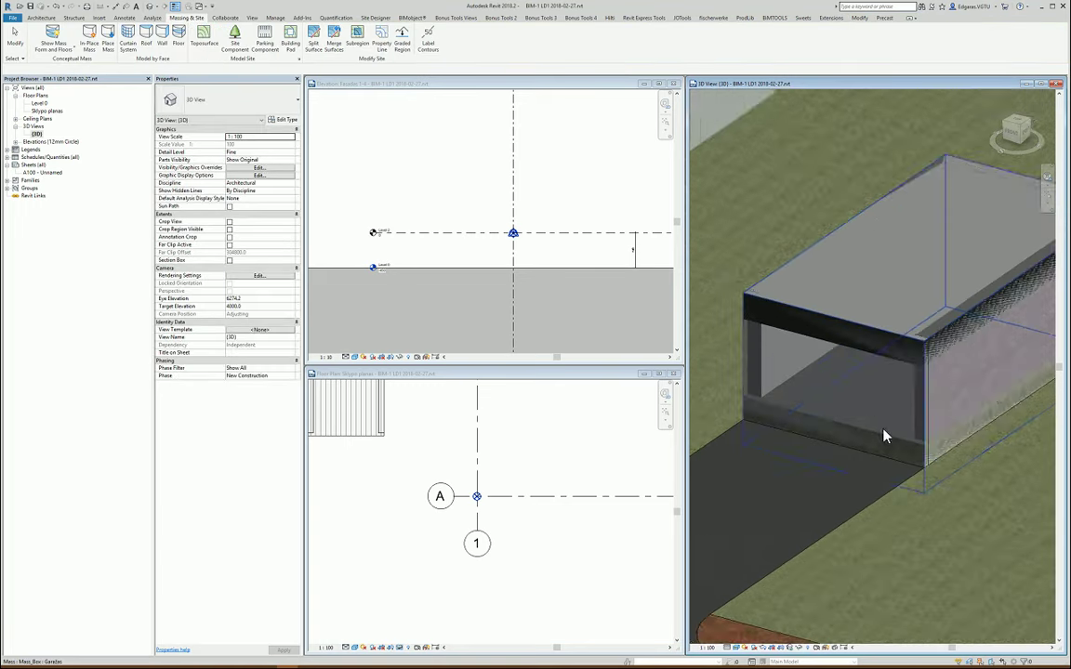
{"action": "scroll", "coordinate": [885, 437], "scroll_direction": "down", "scroll_amount": 3}
{"action": "left_click", "coordinate": [859, 444]}
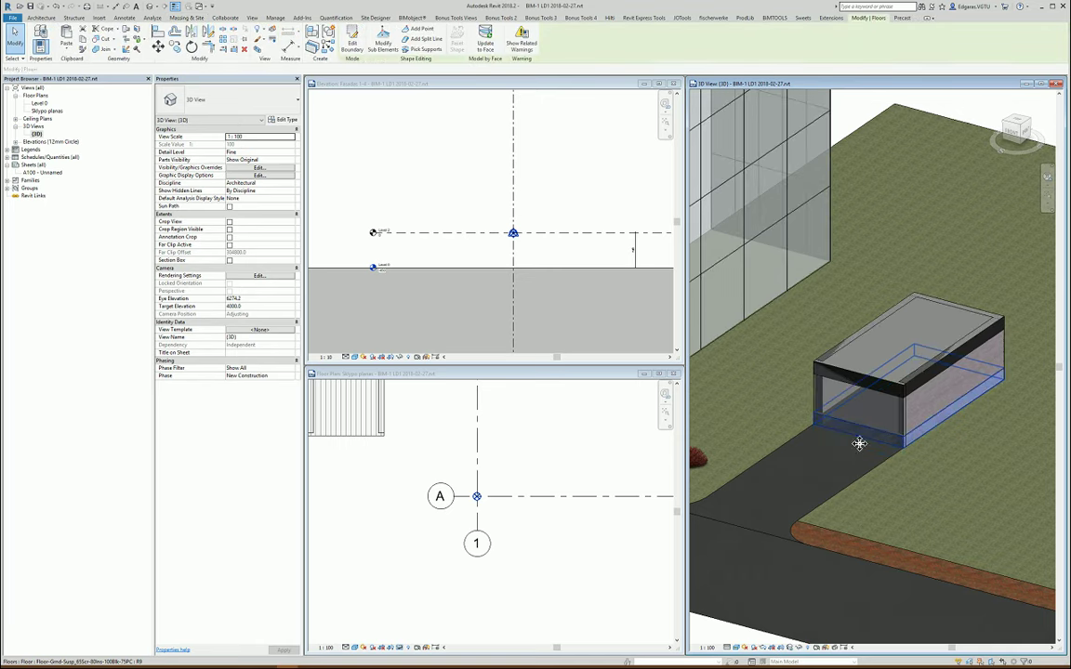
{"action": "scroll", "coordinate": [941, 398], "scroll_direction": "down", "scroll_amount": 3}
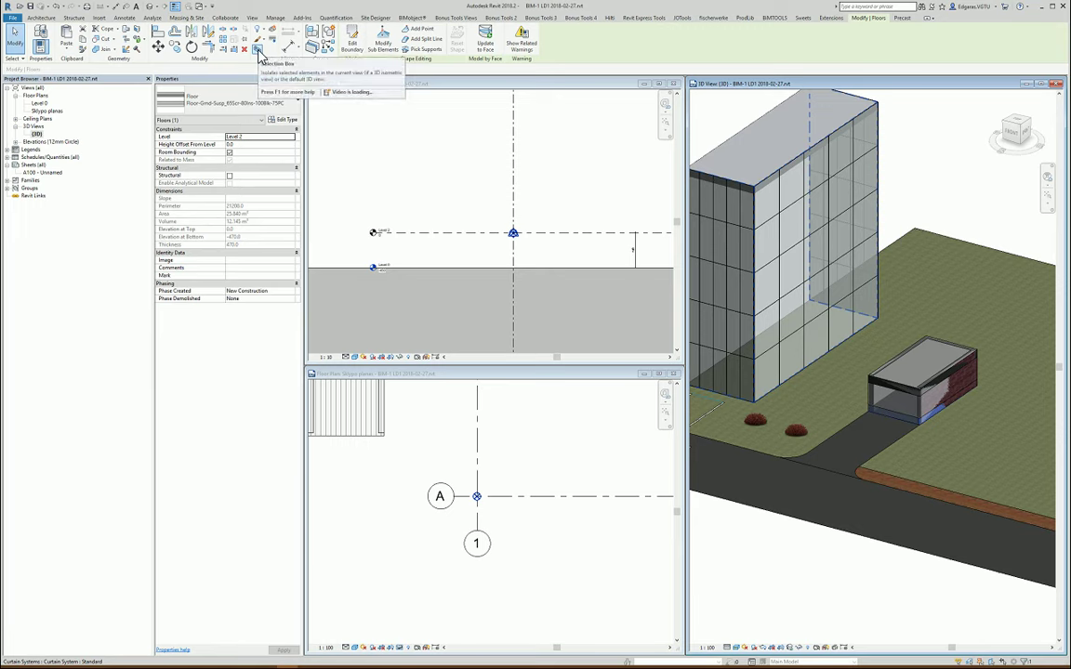
- Crop the 3D view with a section box around the garage floor and orbit to inspect it
{"action": "left_click", "coordinate": [259, 54]}
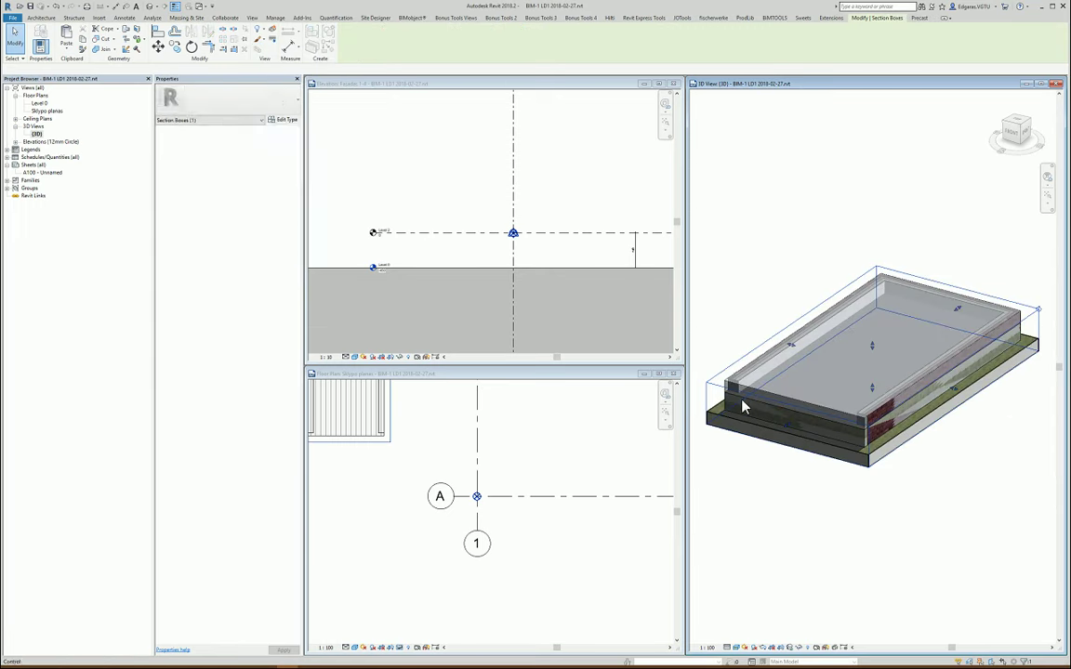
{"action": "left_click", "coordinate": [728, 346]}
{"action": "left_click", "coordinate": [788, 428]}
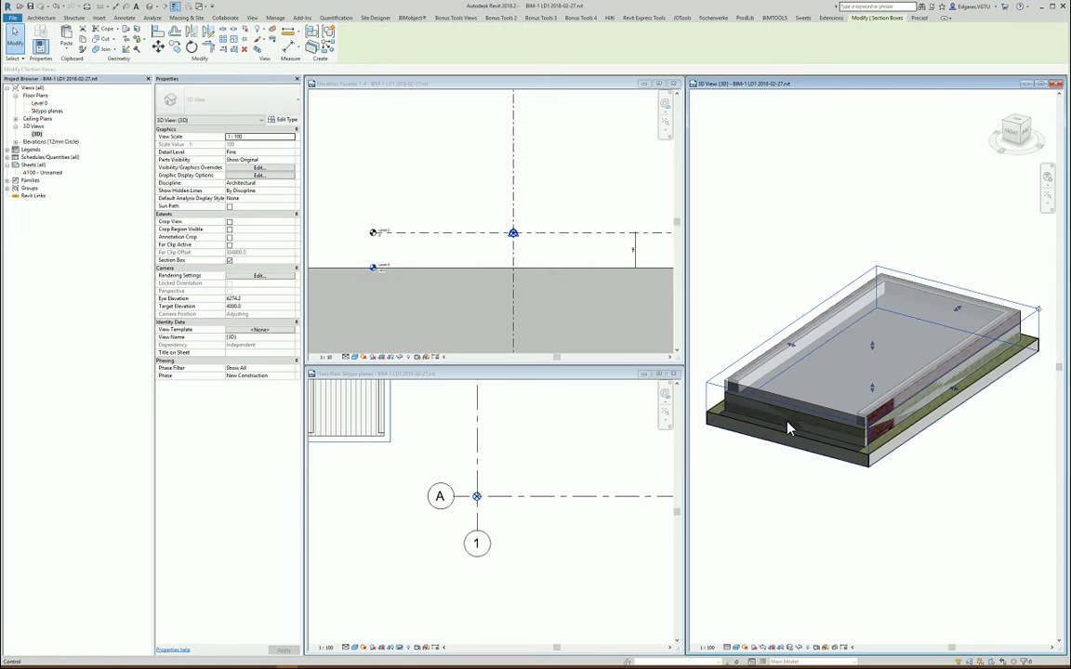
{"action": "left_click", "coordinate": [788, 429]}
{"action": "middle_click_drag", "start_coordinate": [853, 376], "coordinate": [815, 418], "text": "shift"}
{"action": "scroll", "coordinate": [826, 459], "scroll_direction": "up", "scroll_amount": 3}
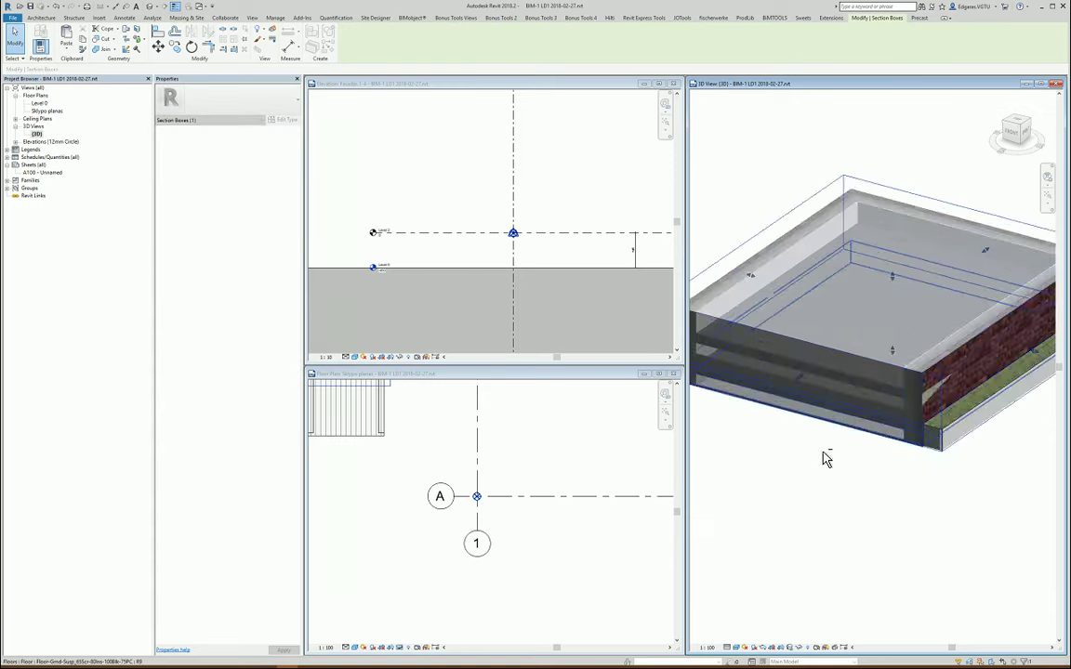
{"action": "mouse_move", "coordinate": [826, 459]}
{"action": "middle_mouse_down", "text": "shift"}
{"action": "mouse_move", "coordinate": [971, 435]}
{"action": "mouse_move", "coordinate": [1001, 442]}
{"action": "mouse_move", "coordinate": [843, 451]}
{"action": "mouse_move", "coordinate": [715, 372]}
{"action": "middle_mouse_up", "text": "shift"}
{"action": "scroll", "coordinate": [715, 372], "scroll_direction": "up", "scroll_amount": 2}
{"action": "scroll", "coordinate": [715, 372], "scroll_direction": "down", "scroll_amount": 2}
{"action": "mouse_move", "coordinate": [773, 338]}
{"action": "middle_mouse_down", "text": "shift"}
{"action": "mouse_move", "coordinate": [816, 372]}
{"action": "mouse_move", "coordinate": [866, 478]}
{"action": "mouse_move", "coordinate": [825, 482]}
{"action": "mouse_move", "coordinate": [741, 538]}
{"action": "mouse_move", "coordinate": [875, 480]}
{"action": "middle_mouse_up", "text": "shift"}
{"action": "left_click", "coordinate": [875, 480]}
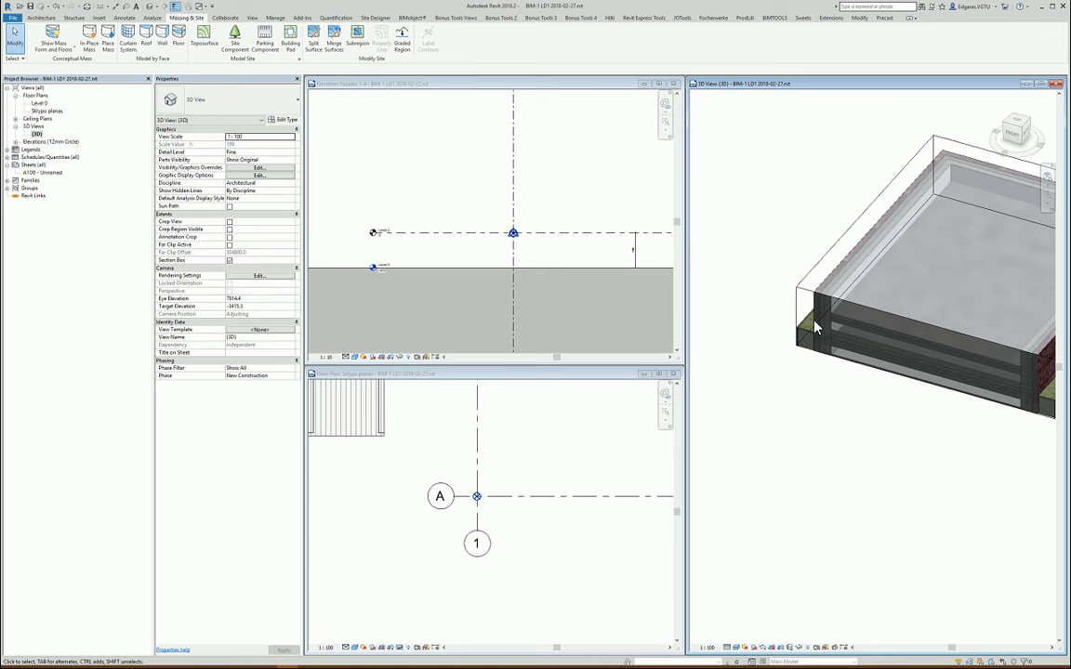
- Turn off the view's section box and zoom out to the whole site with tower and garage
{"action": "left_click", "coordinate": [230, 262]}
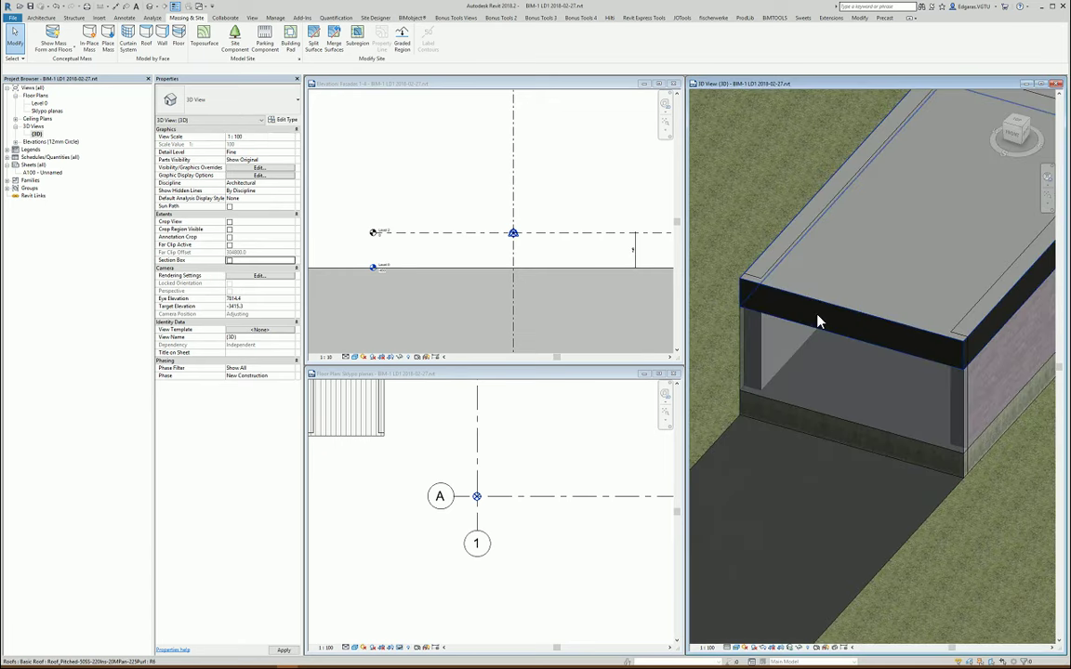
{"action": "scroll", "coordinate": [909, 356], "scroll_direction": "down", "scroll_amount": 5}
{"action": "scroll", "coordinate": [909, 356], "scroll_direction": "down", "scroll_amount": 3}
{"action": "mouse_move", "coordinate": [820, 502]}
{"action": "middle_mouse_down", "text": "shift"}
{"action": "mouse_move", "coordinate": [868, 393]}
{"action": "mouse_move", "coordinate": [861, 420]}
{"action": "mouse_move", "coordinate": [769, 473]}
{"action": "mouse_move", "coordinate": [814, 503]}
{"action": "middle_mouse_up", "text": "shift"}
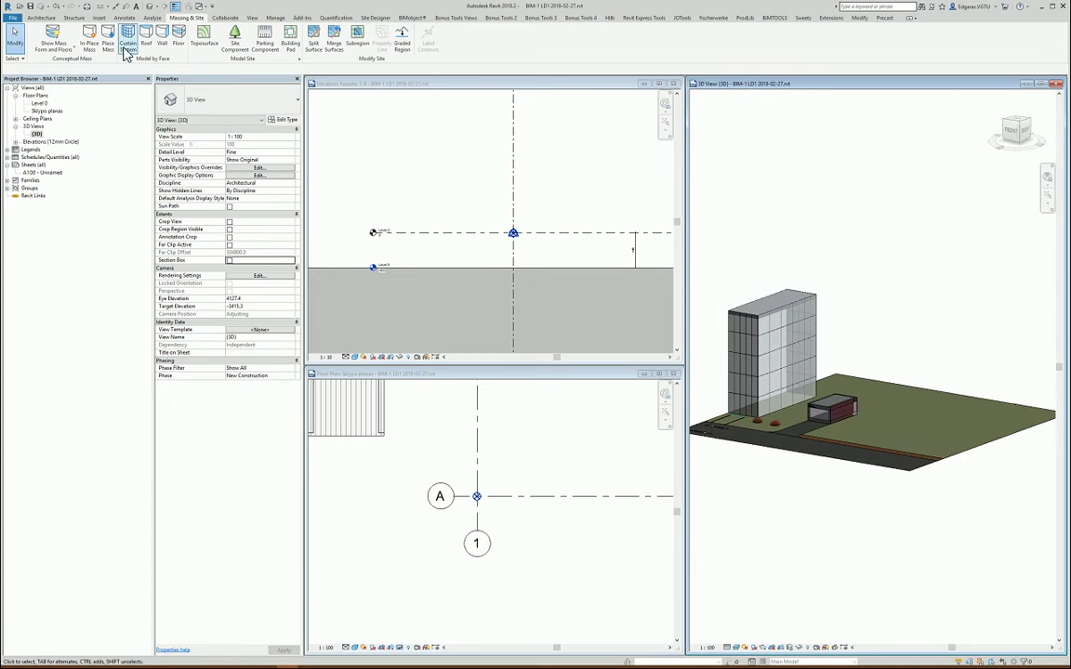